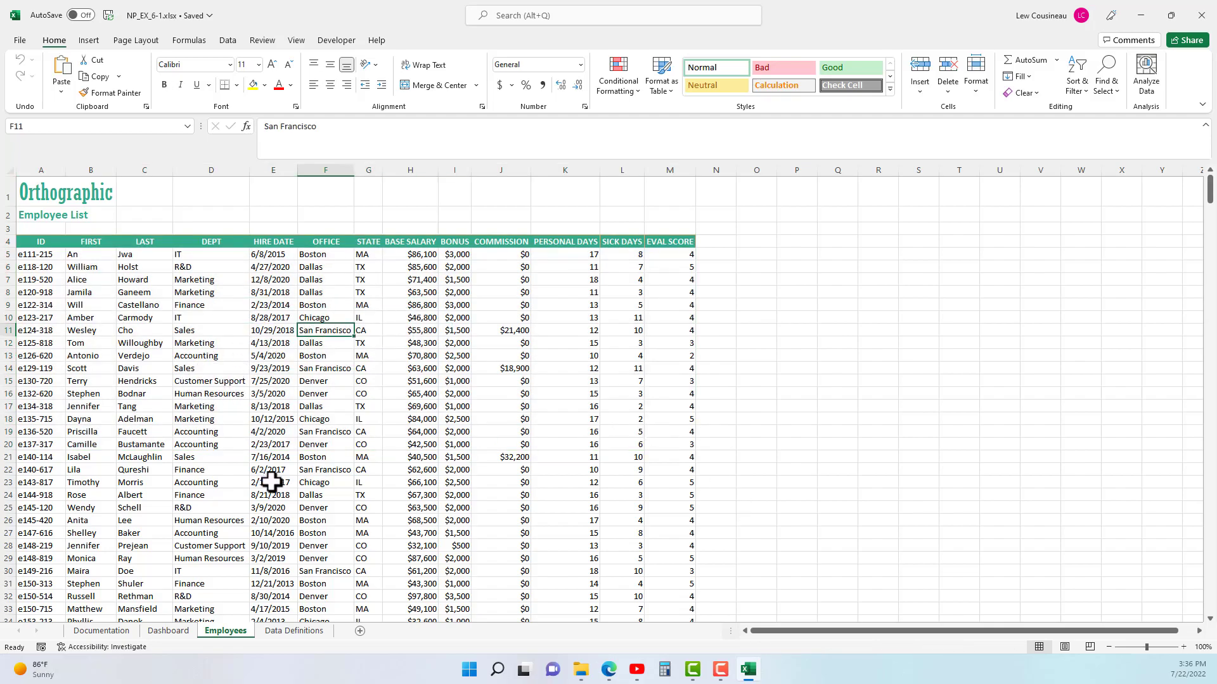
click(257, 355)
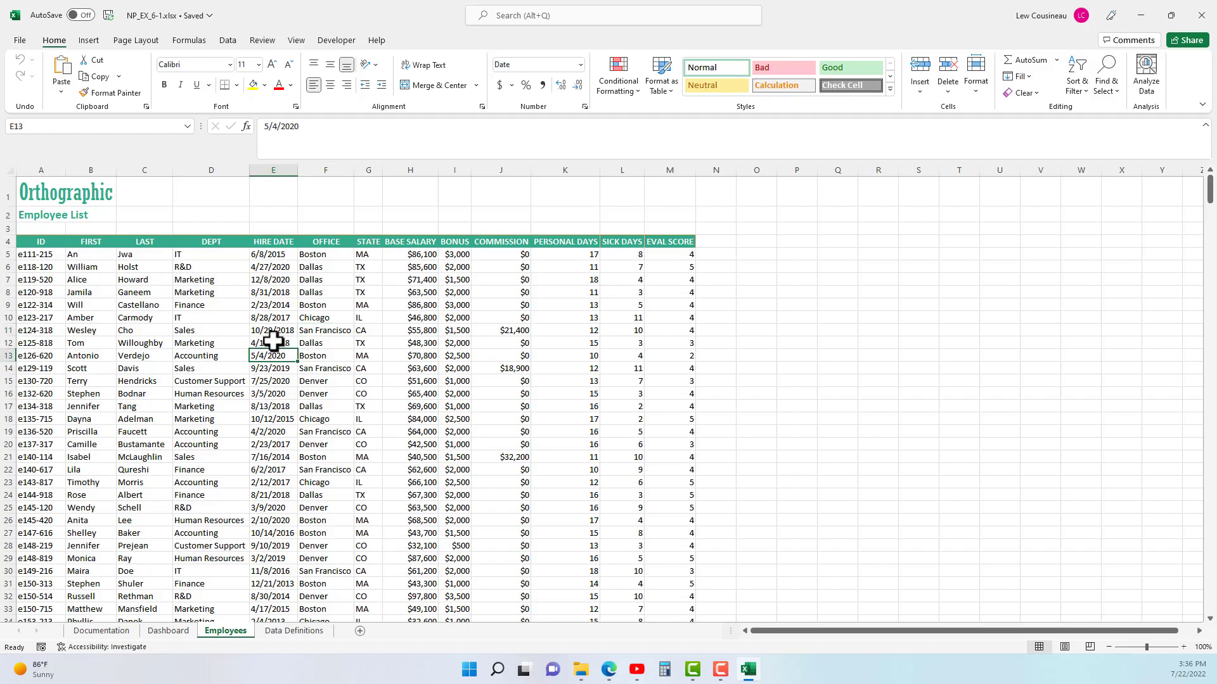
click(72, 323)
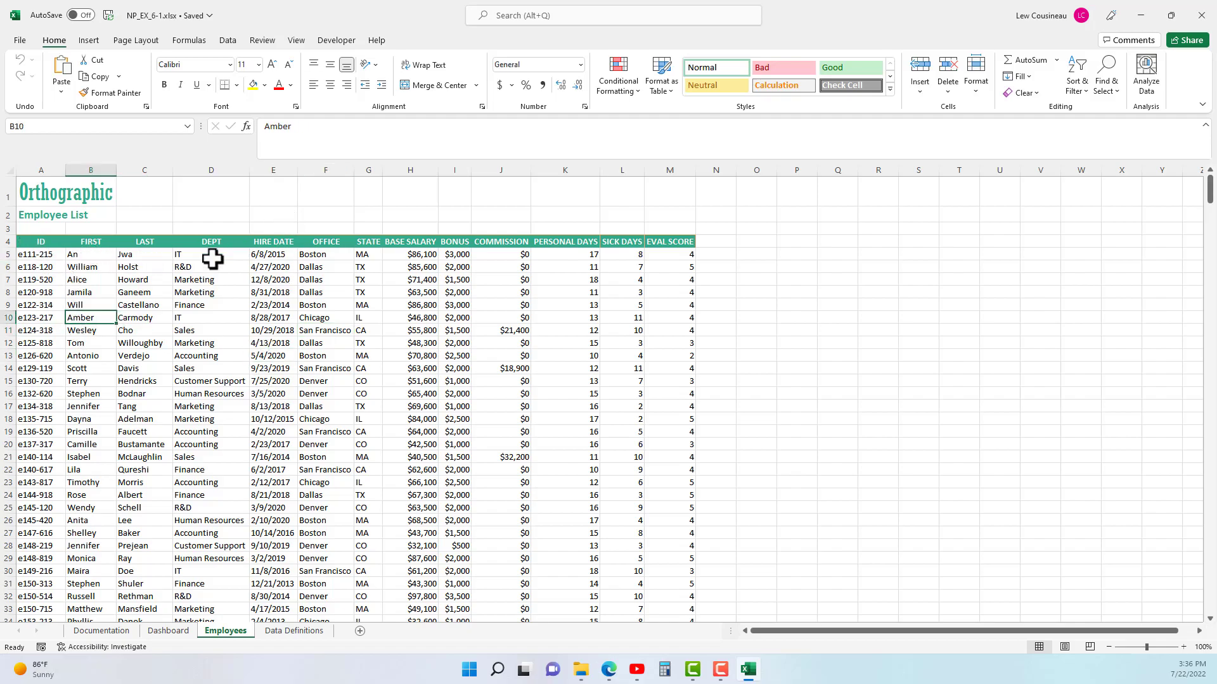
drag(90, 256, 343, 317)
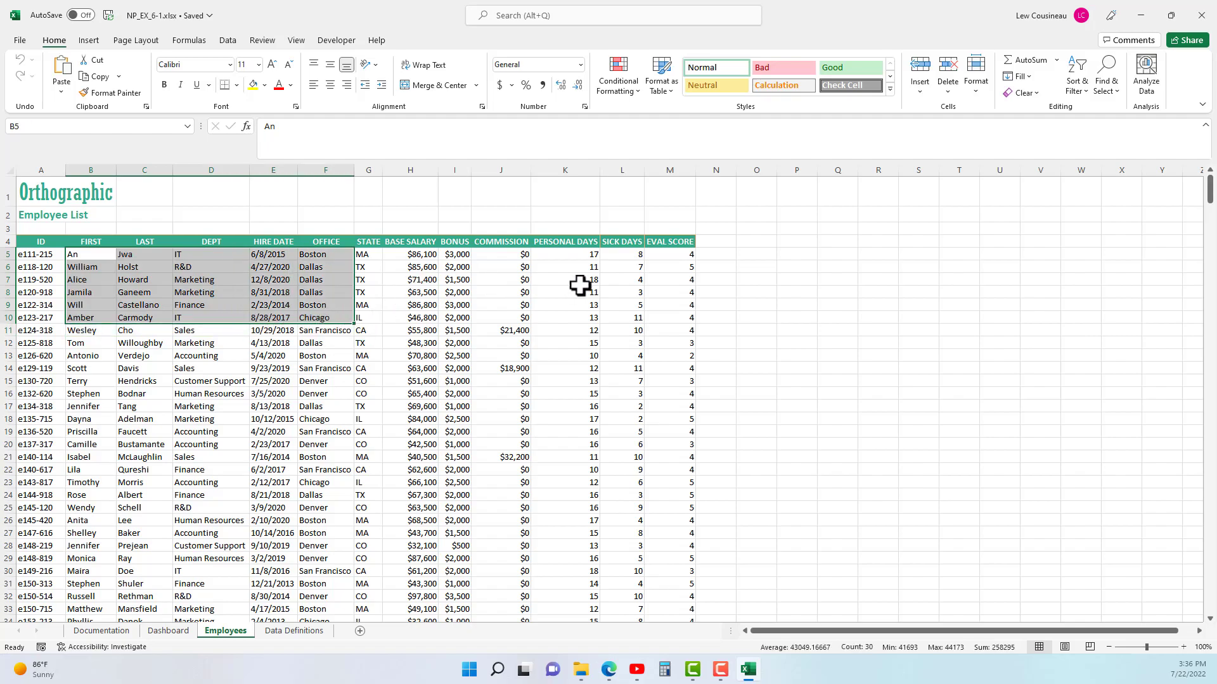
Convert the employee list in A4:M538 into a table with headers
click(193, 341)
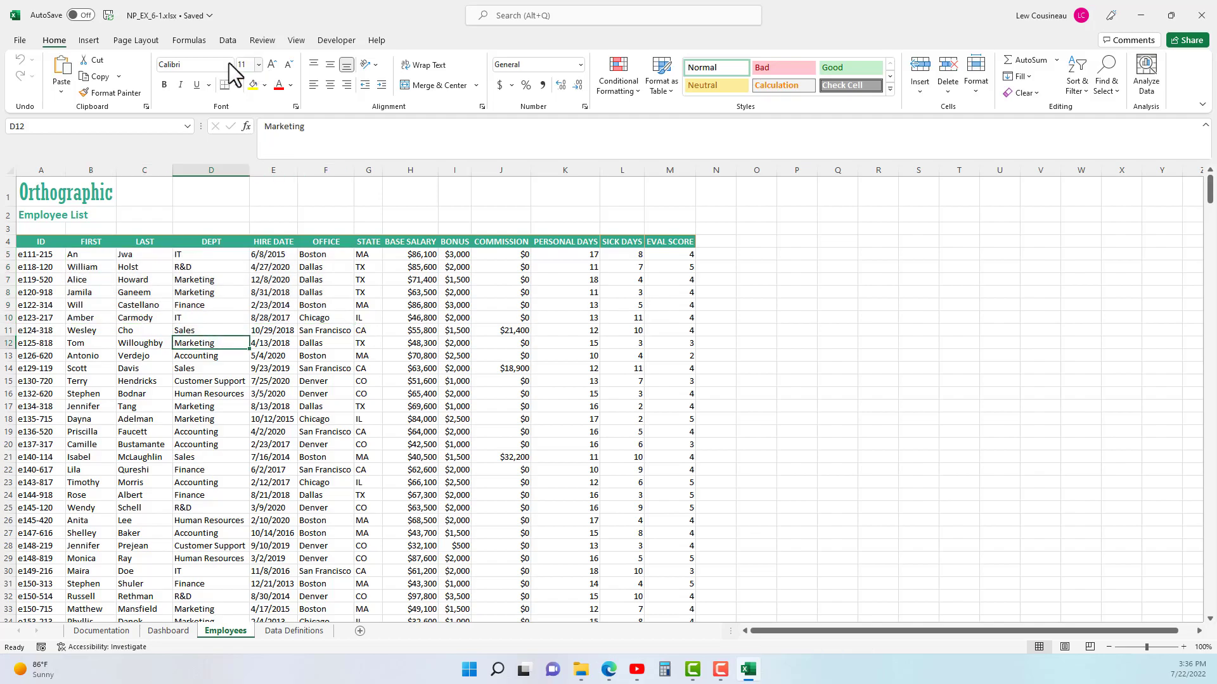
click(88, 42)
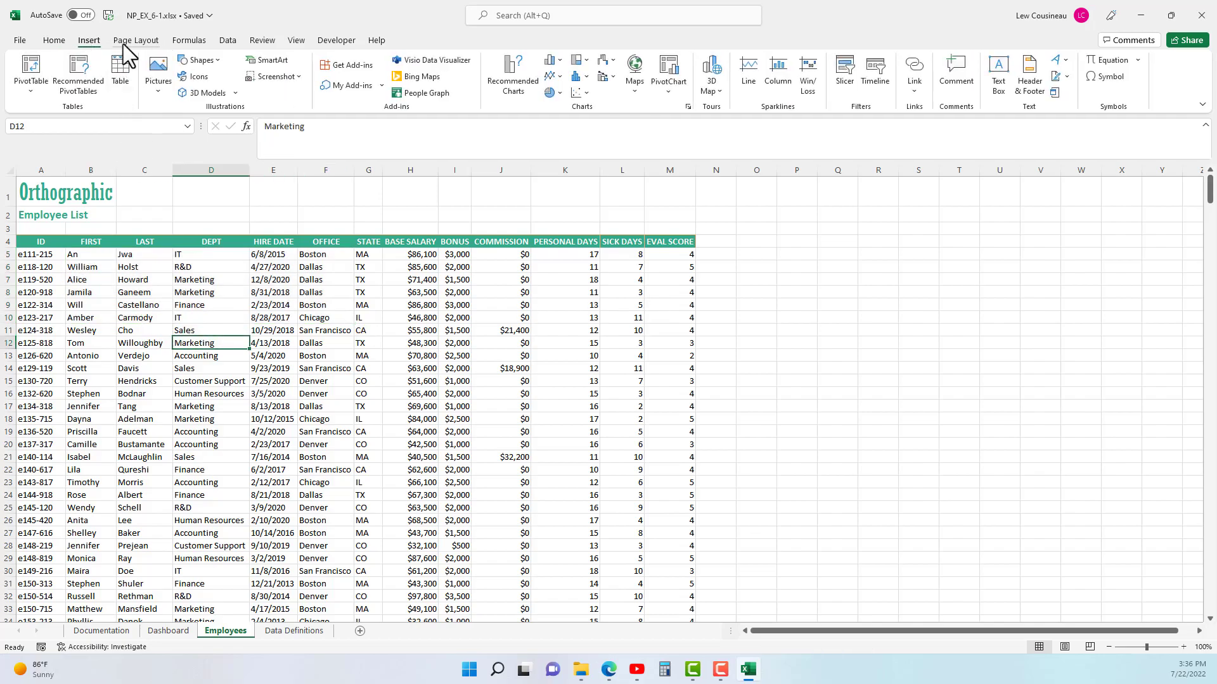
click(120, 70)
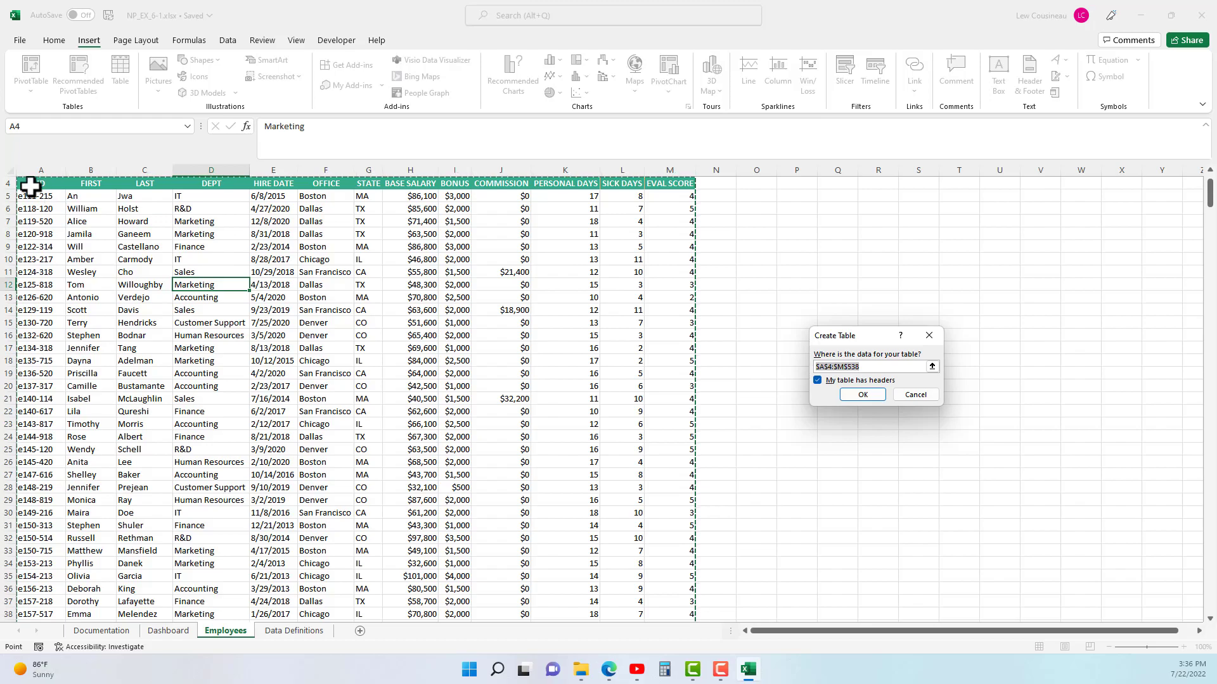
click(872, 396)
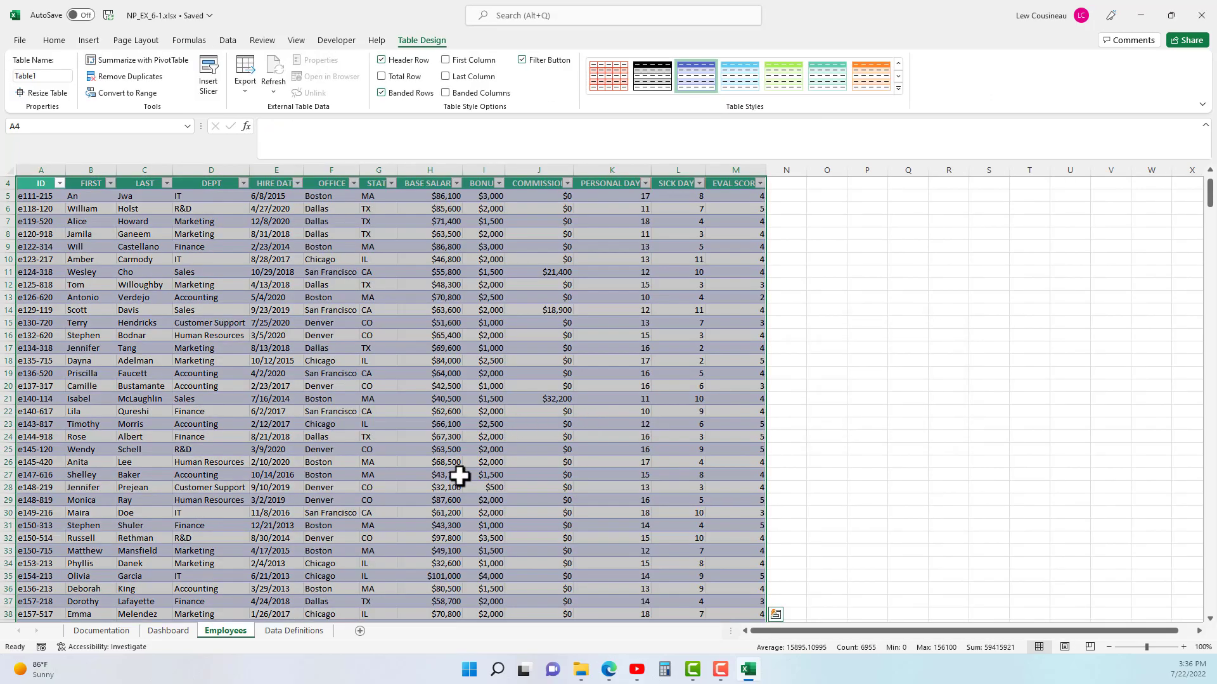
Turn off banded rows for the employee table and name the table Empty
scroll(467, 462, up, 1)
click(428, 95)
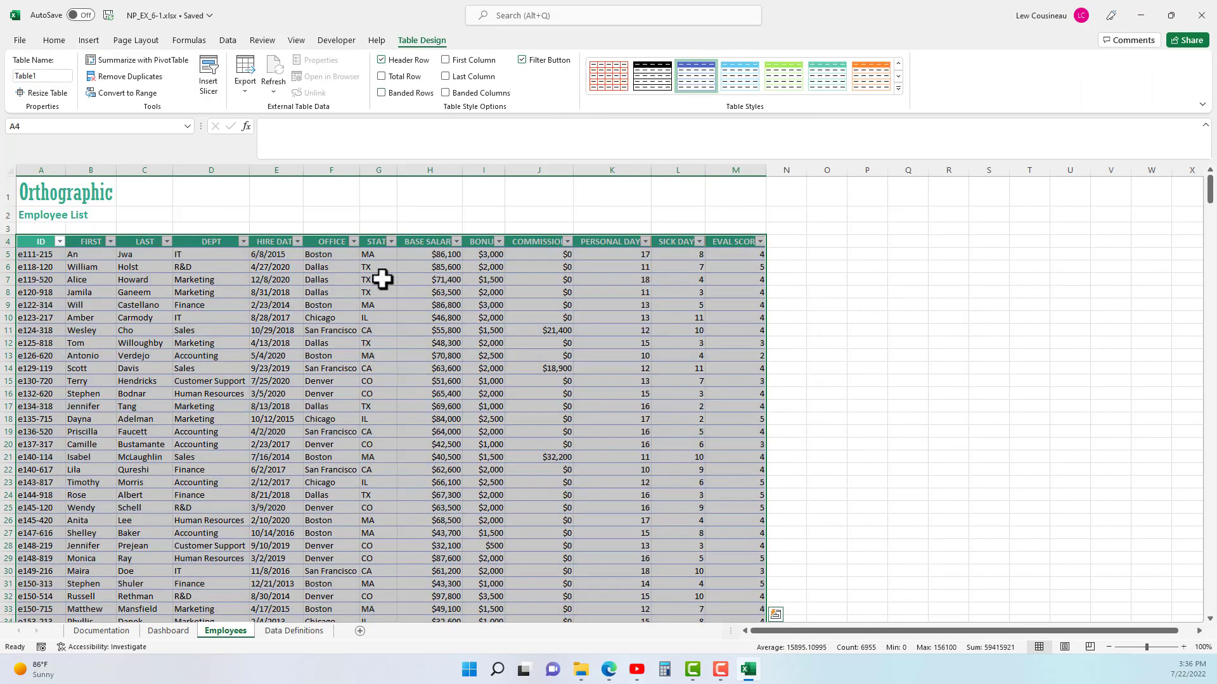
click(350, 357)
click(40, 74)
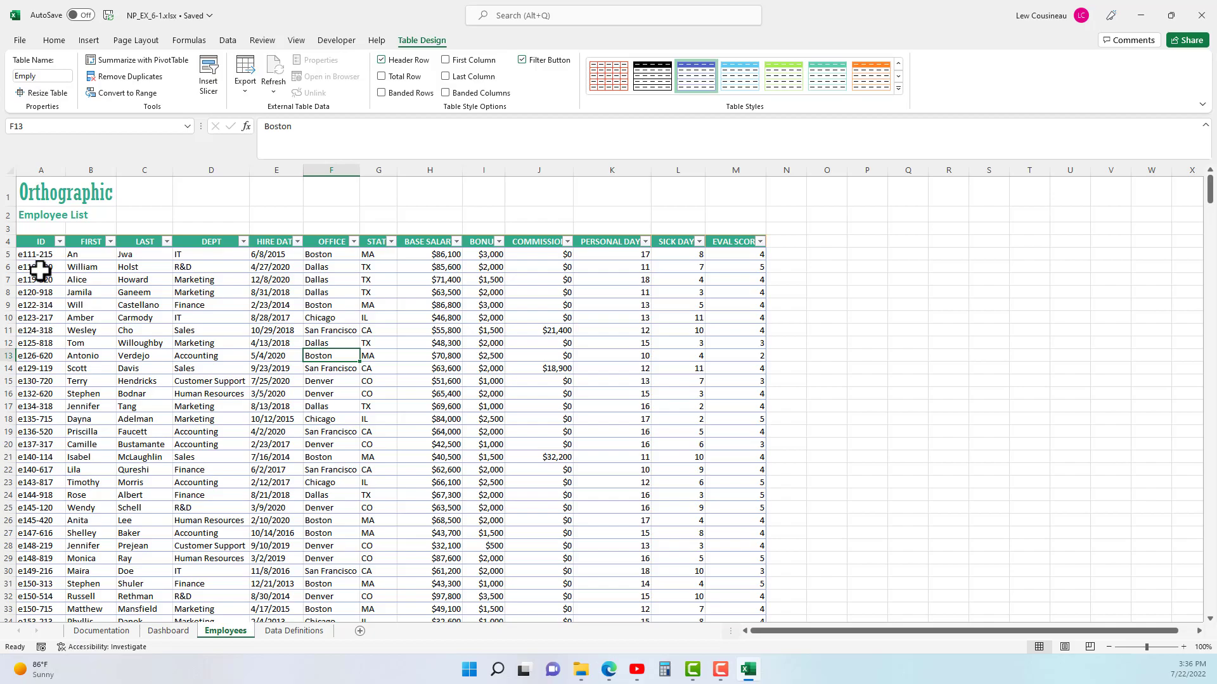
Insert DEPT and OFFICE slicers for the table and place them side by side in the empty columns beside the data
click(159, 404)
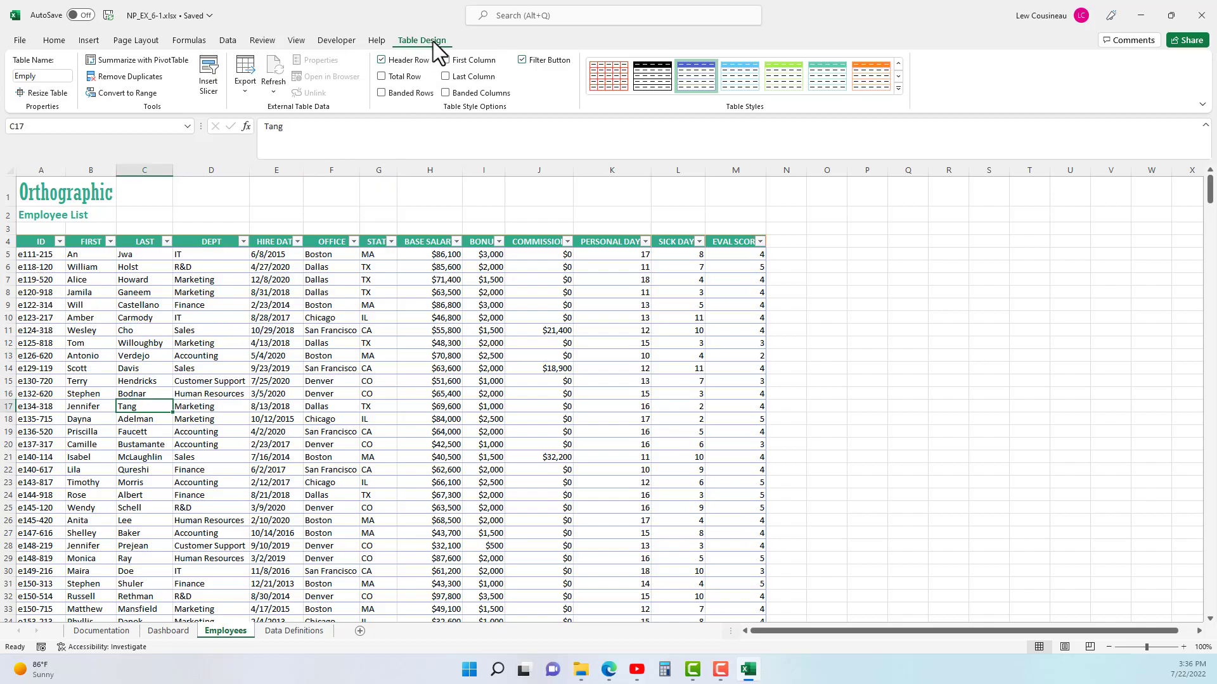
click(210, 81)
drag(880, 237, 853, 209)
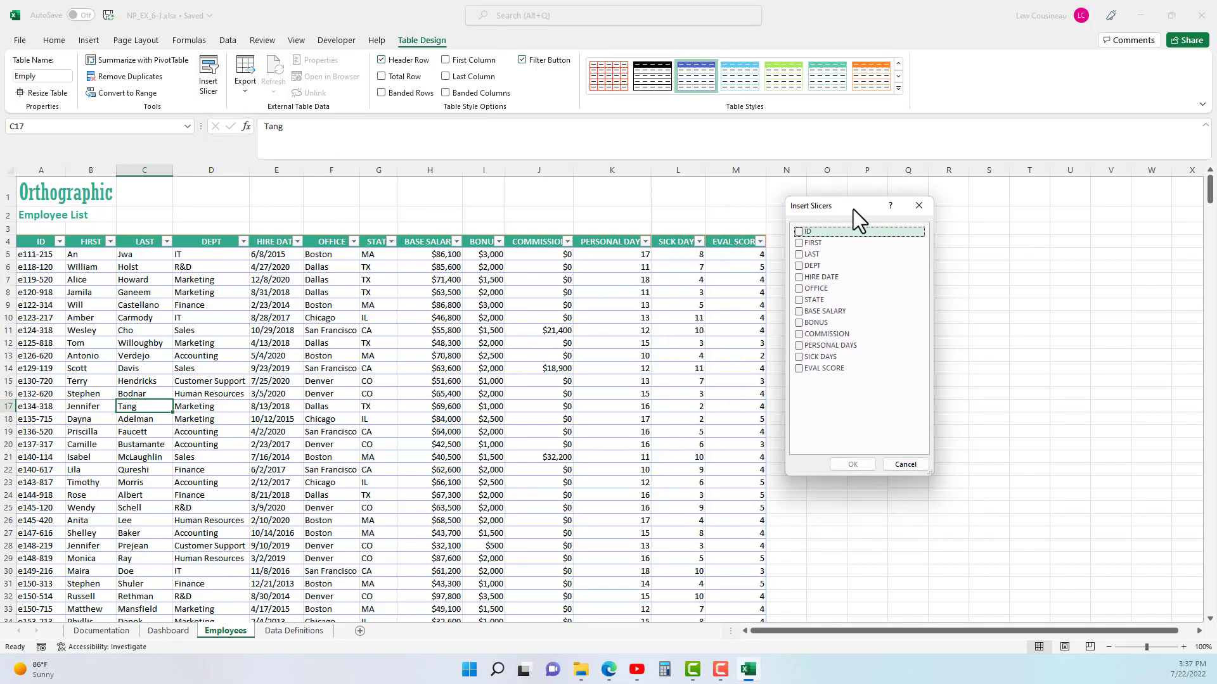
click(800, 265)
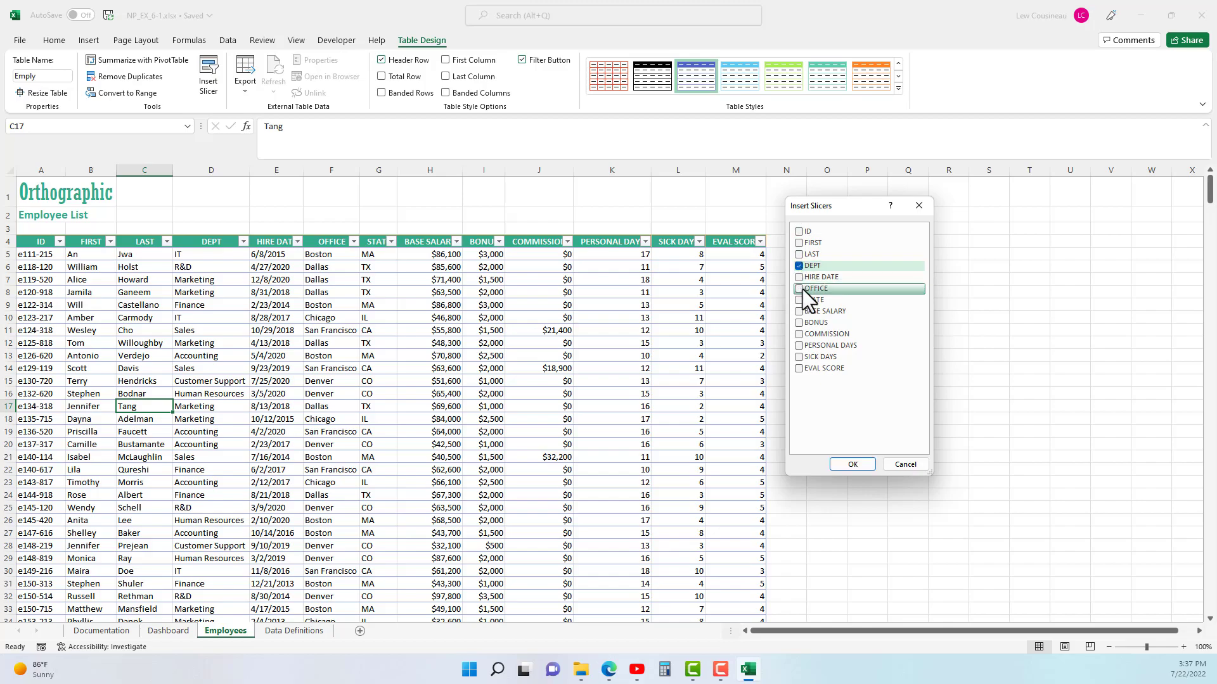
click(803, 289)
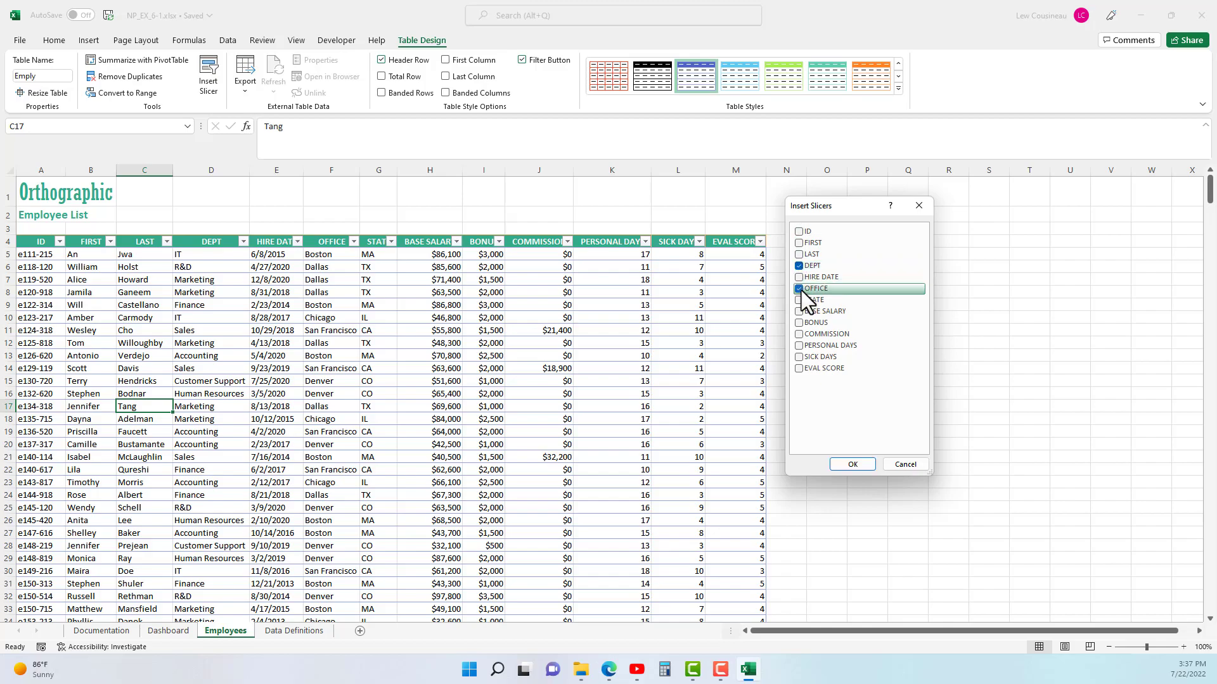
click(852, 464)
drag(618, 345, 844, 231)
drag(577, 311, 976, 225)
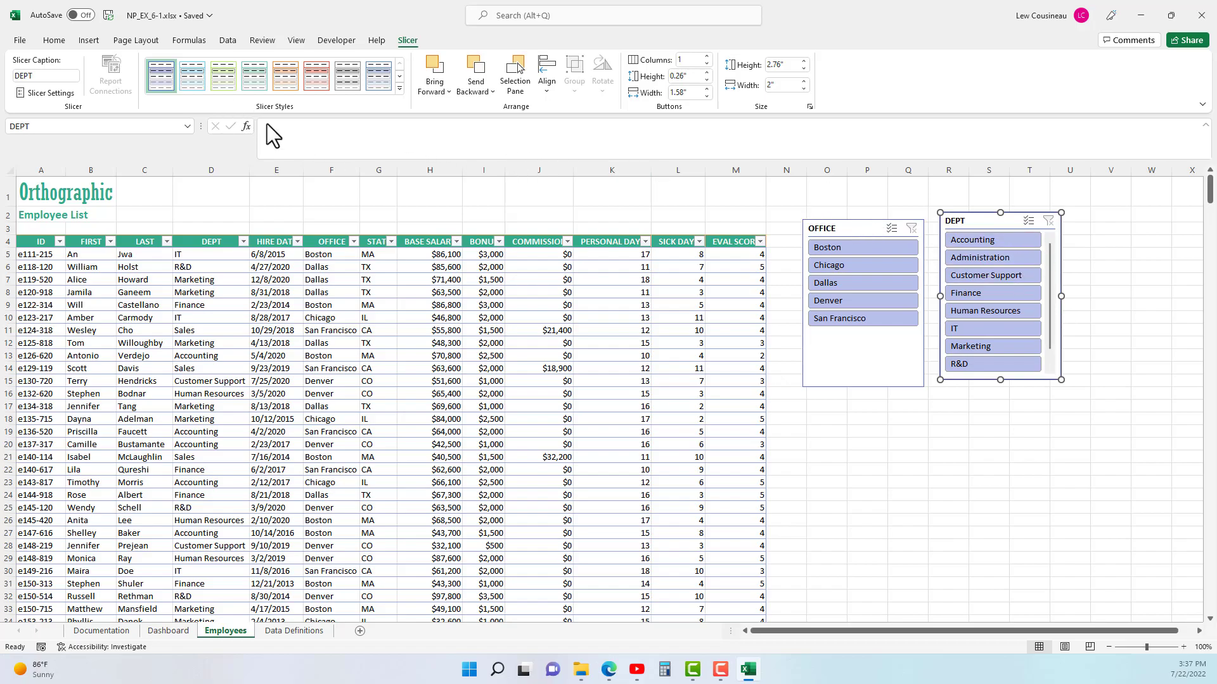
Apply the light orange style to the DEPT slicer and the light grey style to the OFFICE slicer
click(292, 79)
click(856, 228)
click(347, 75)
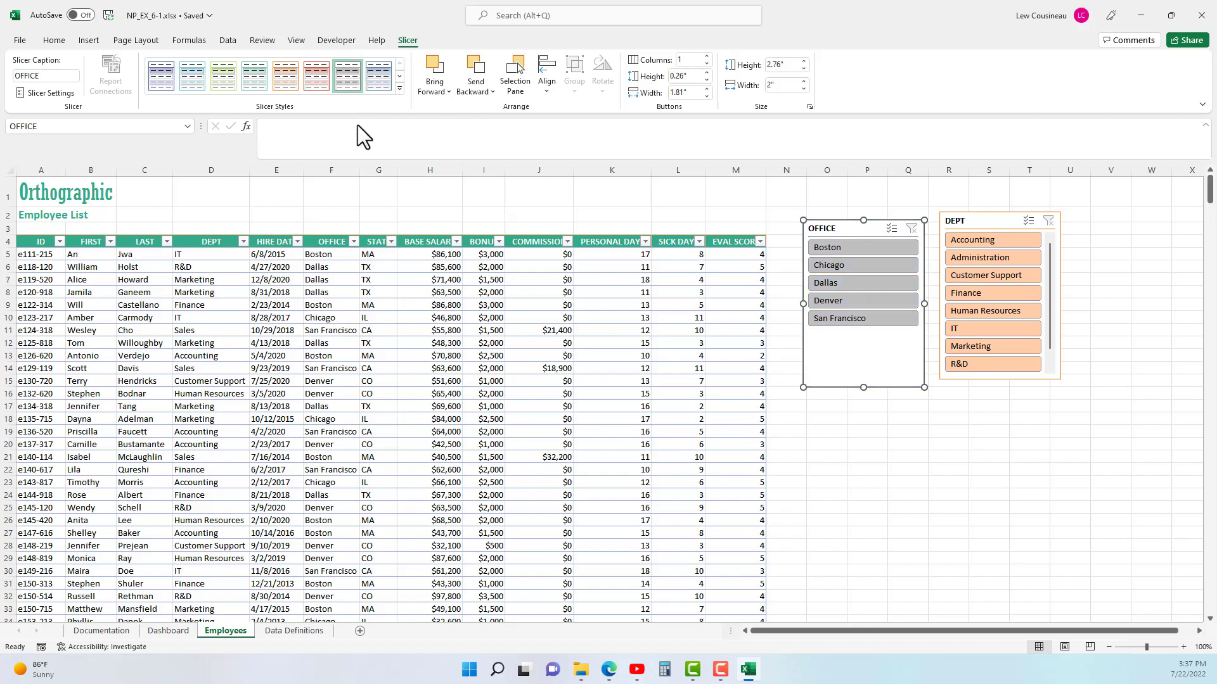
drag(835, 228, 825, 222)
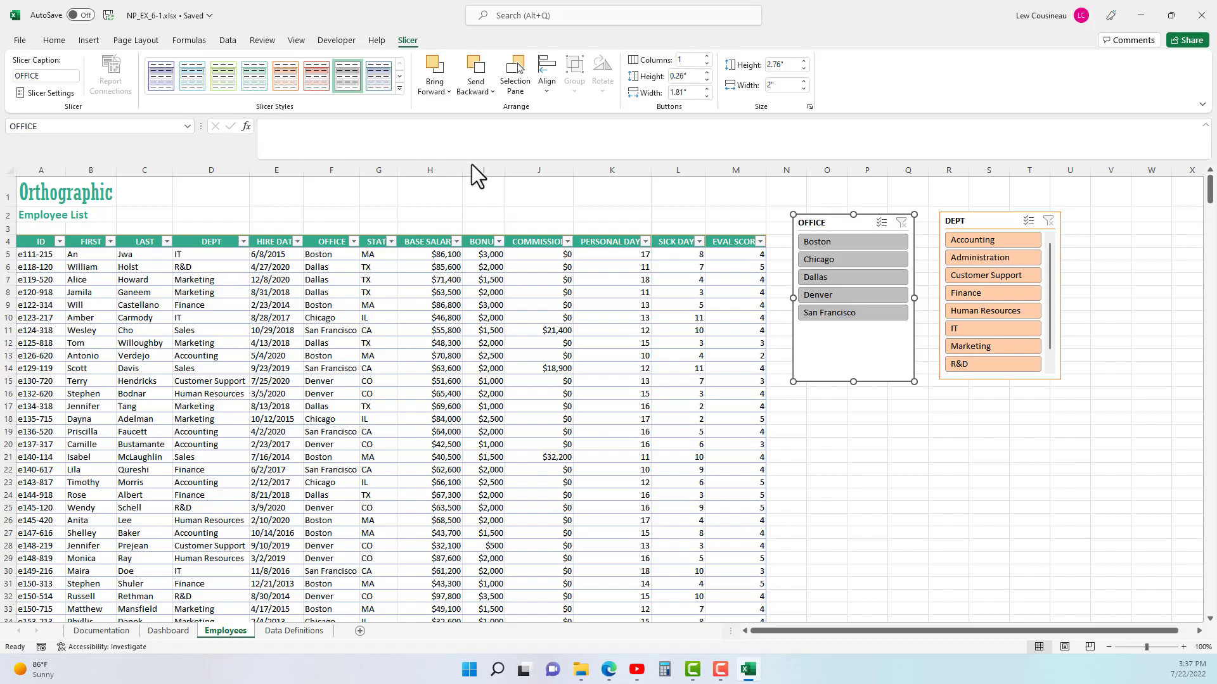
Arrange the OFFICE slicer's buttons in 3 columns and resize the slicer to about 1.03" high by 2.62" wide
click(695, 61)
key(Return)
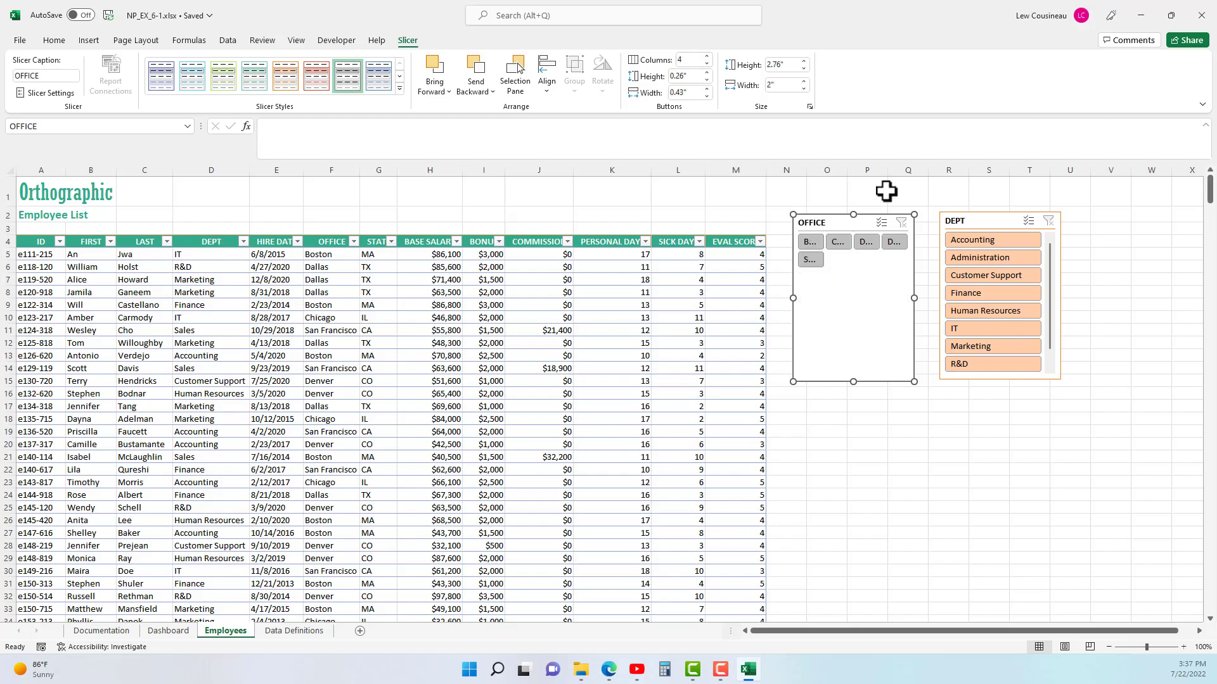
click(677, 58)
key(Return)
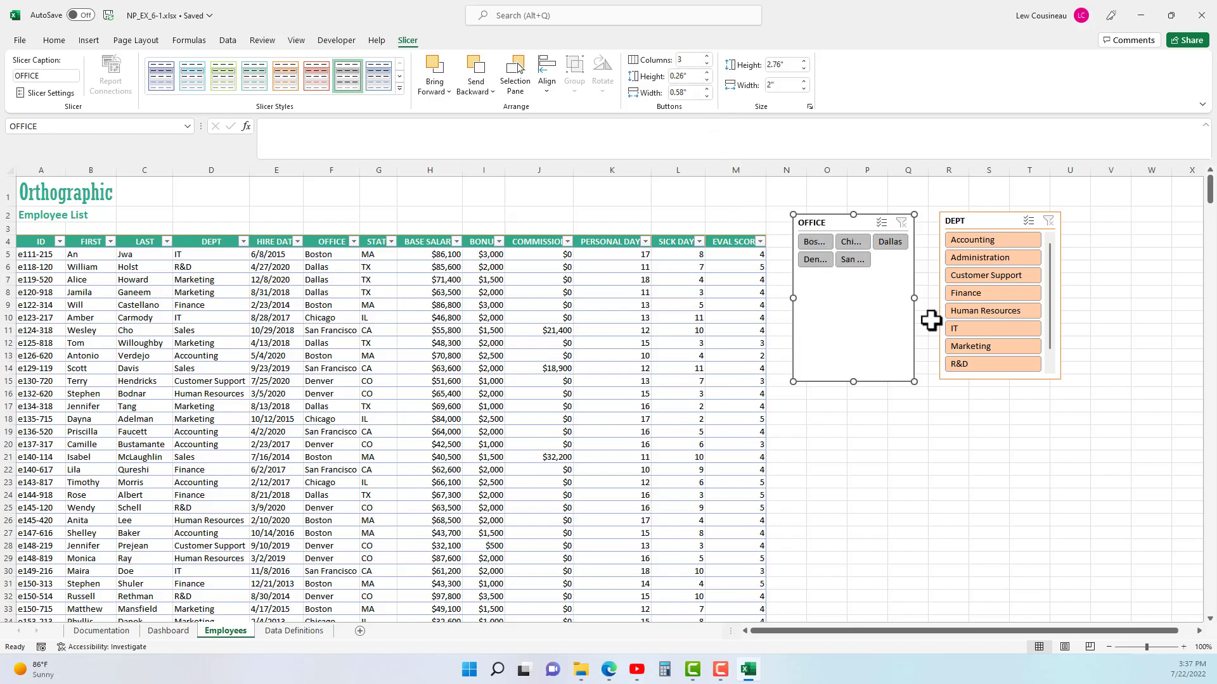
drag(913, 298, 951, 298)
drag(871, 383, 870, 277)
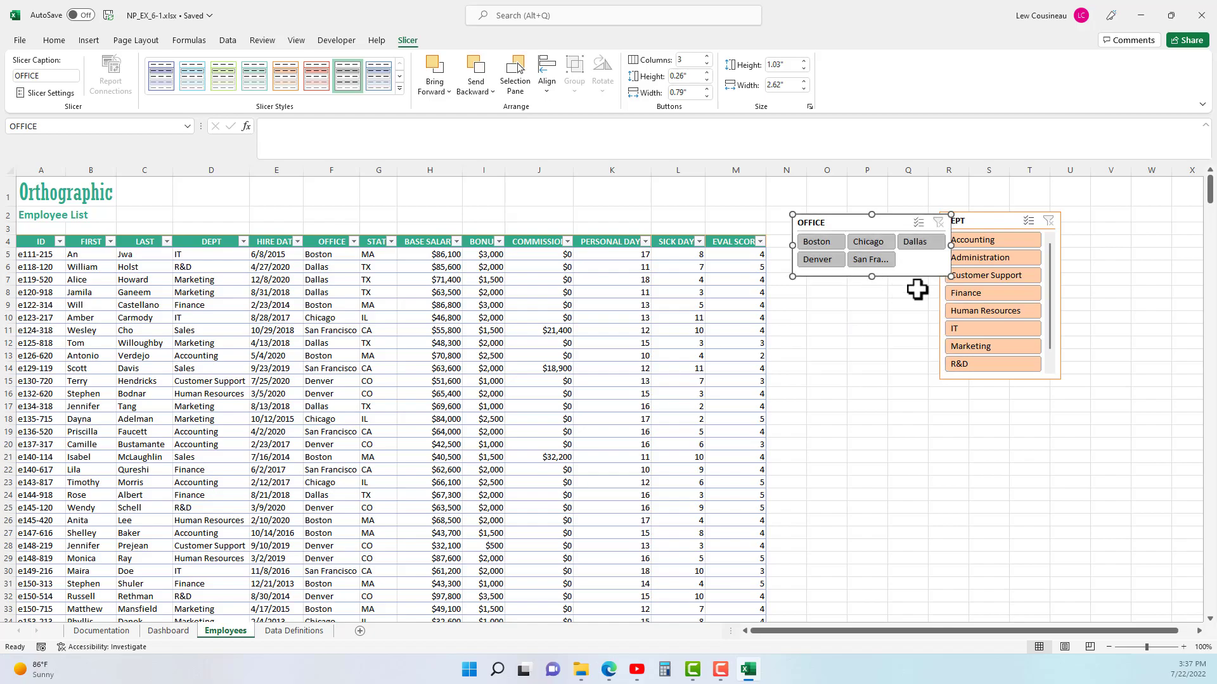
Lay out the DEPT slicer below the OFFICE slicer with 4 button columns, about 1.64" high by 4.33" wide
drag(961, 228, 815, 307)
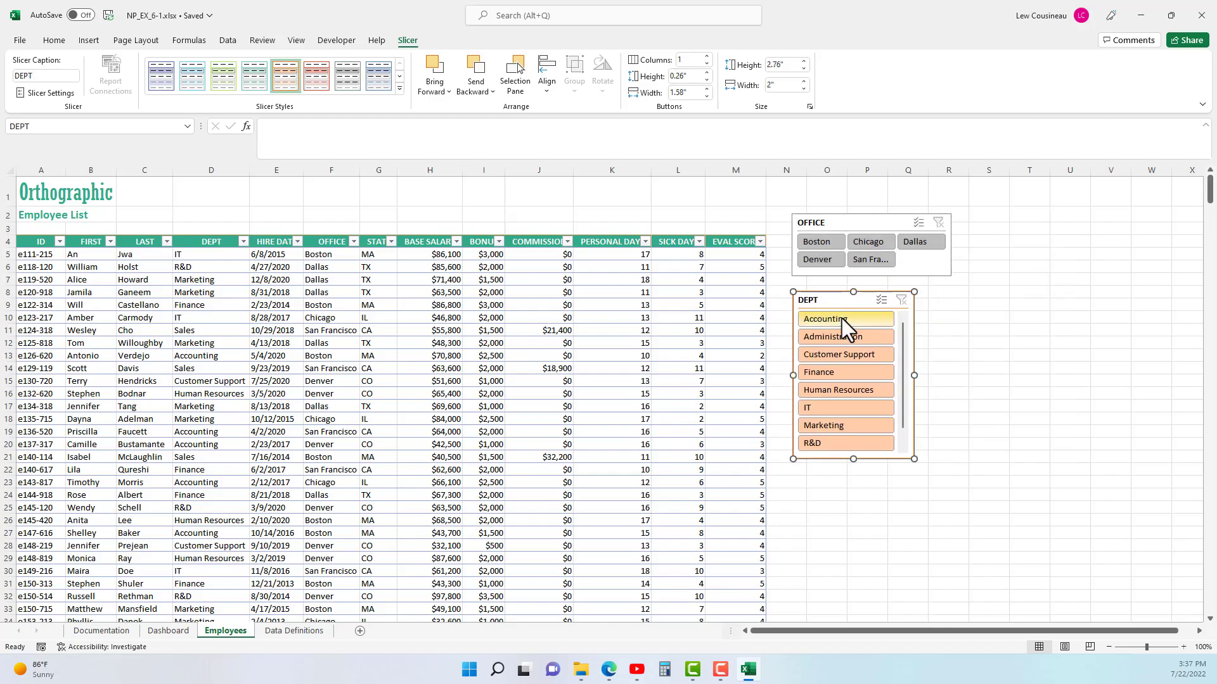
click(697, 62)
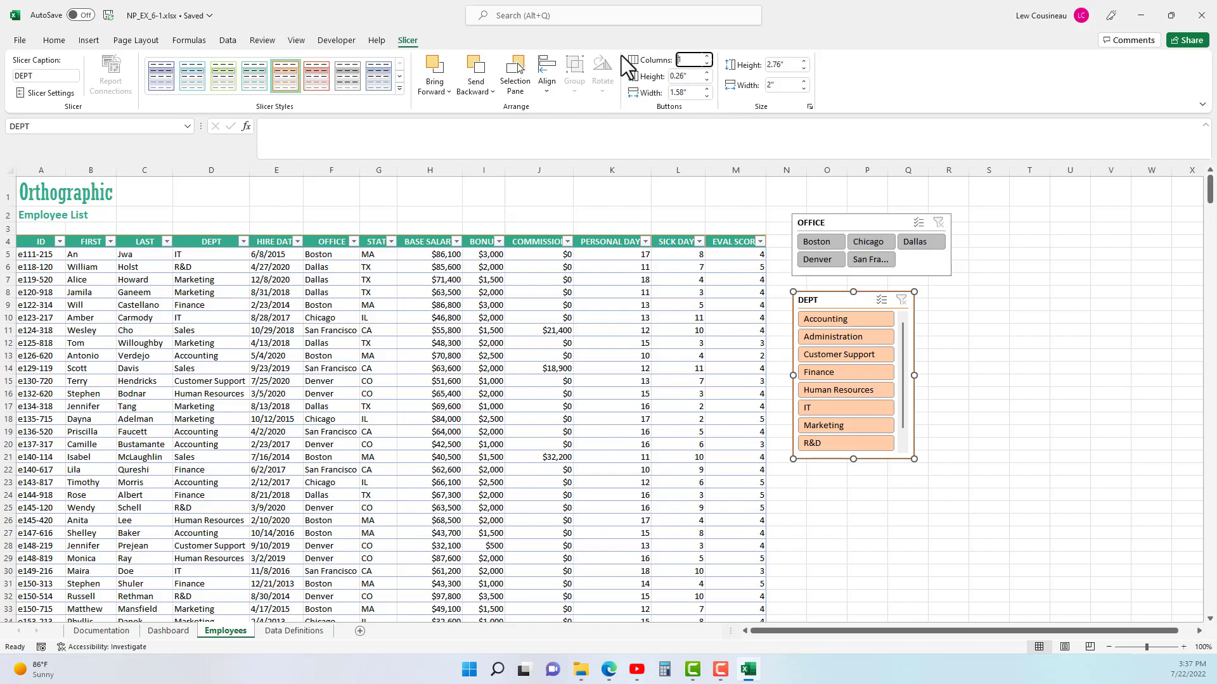
text(4)
key(Return)
drag(913, 377, 1056, 376)
drag(918, 393, 918, 391)
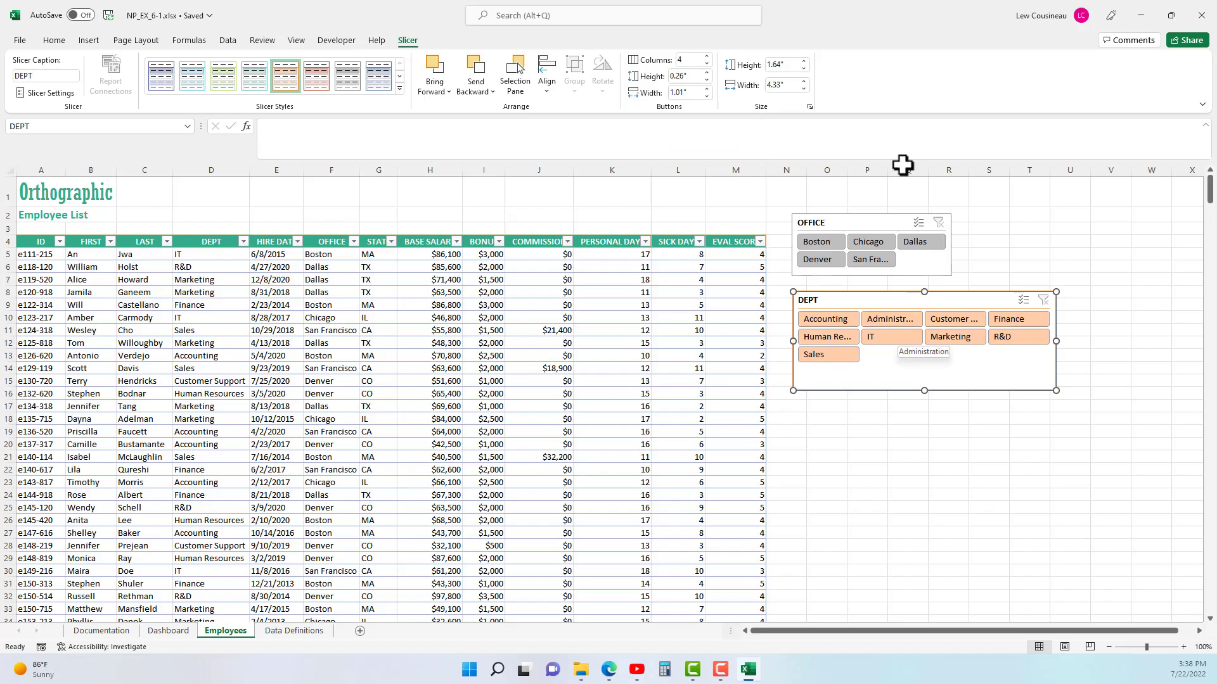
Move the OFFICE slicer up clear of the DEPT slicer, setting its height to 1.5" before trimming it closer to its two button rows
click(844, 225)
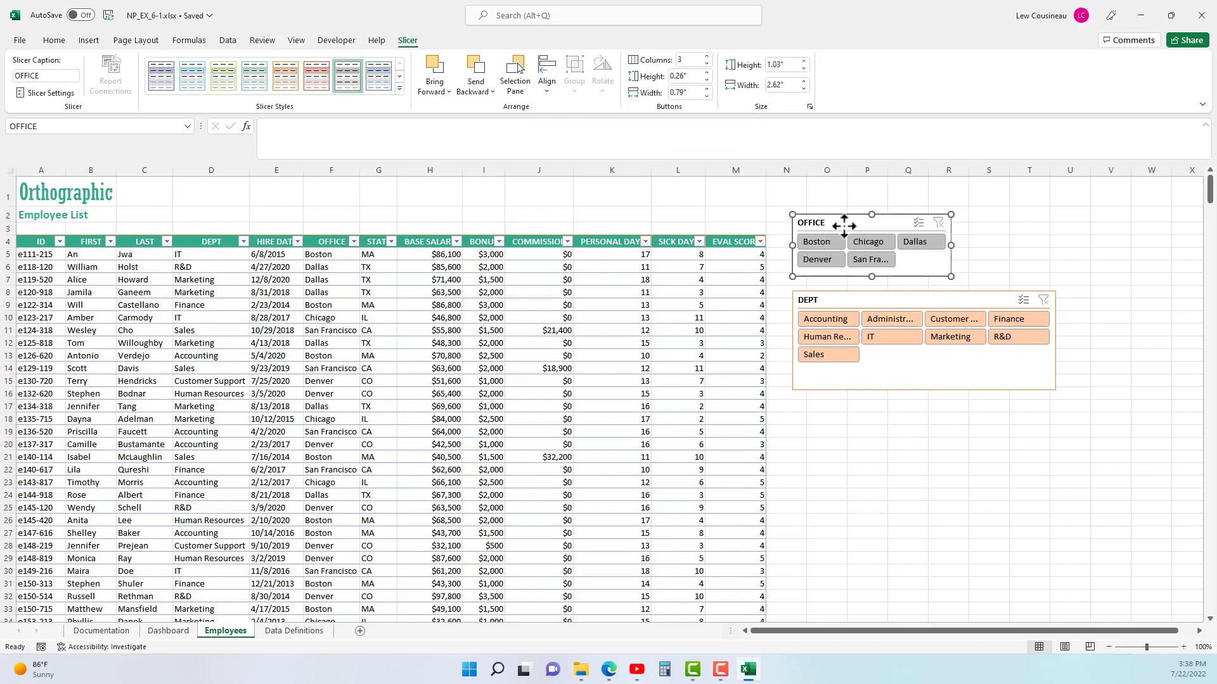
click(789, 66)
text(1.5)
key(Return)
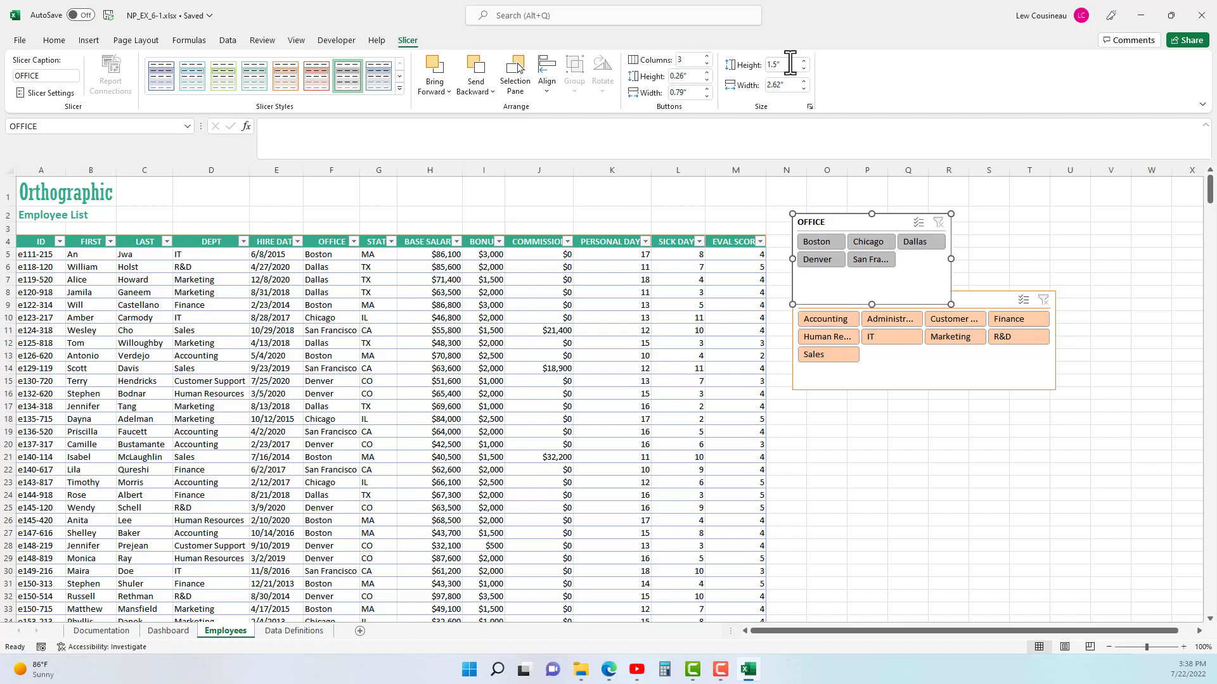
drag(854, 218, 854, 195)
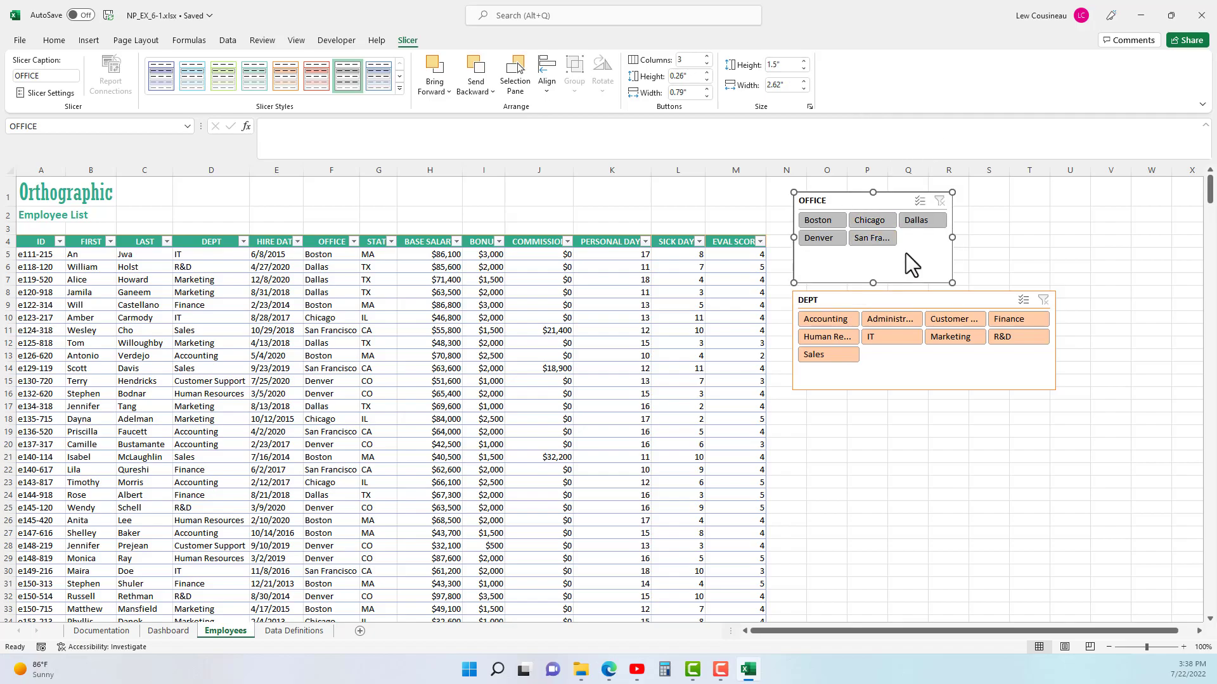
drag(954, 259, 956, 257)
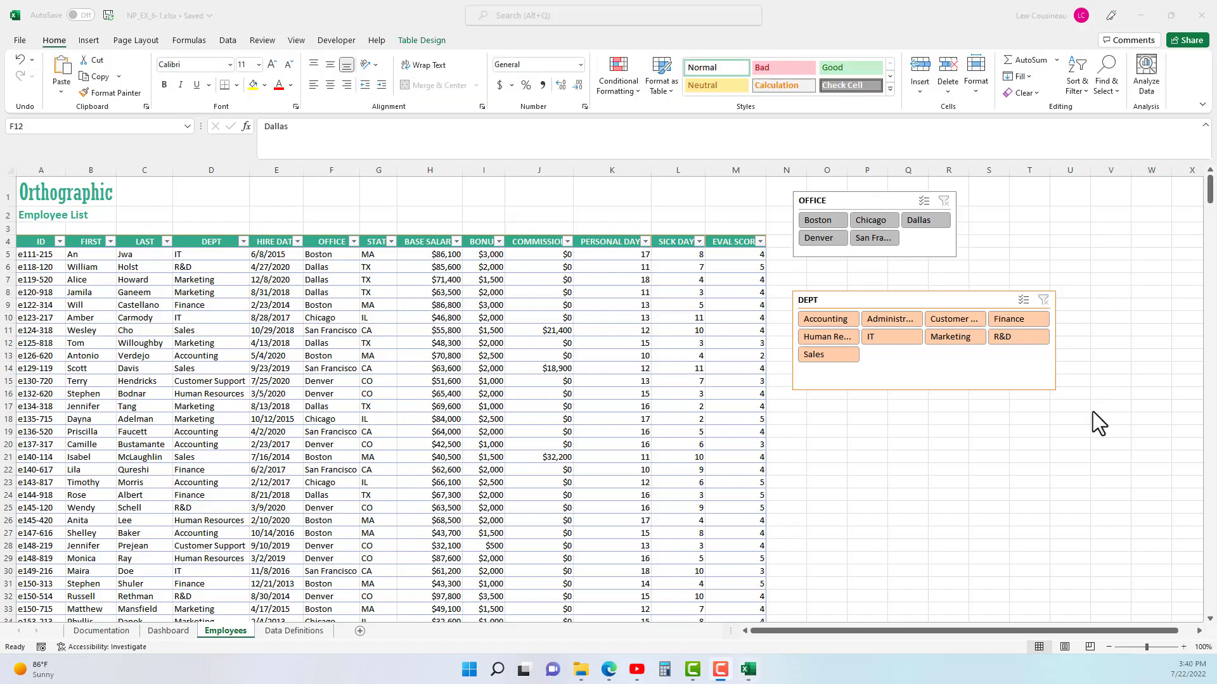
Use the slicers to filter the table to the Boston office and the Accounting and Administration departments
click(823, 219)
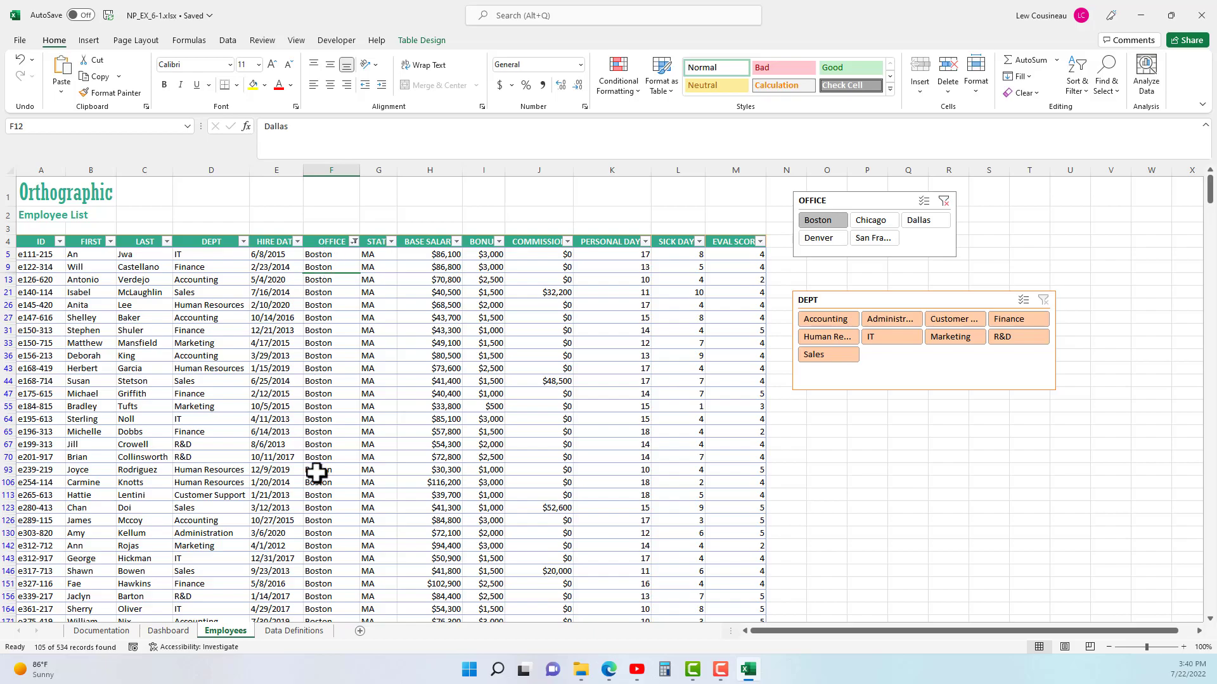
click(823, 320)
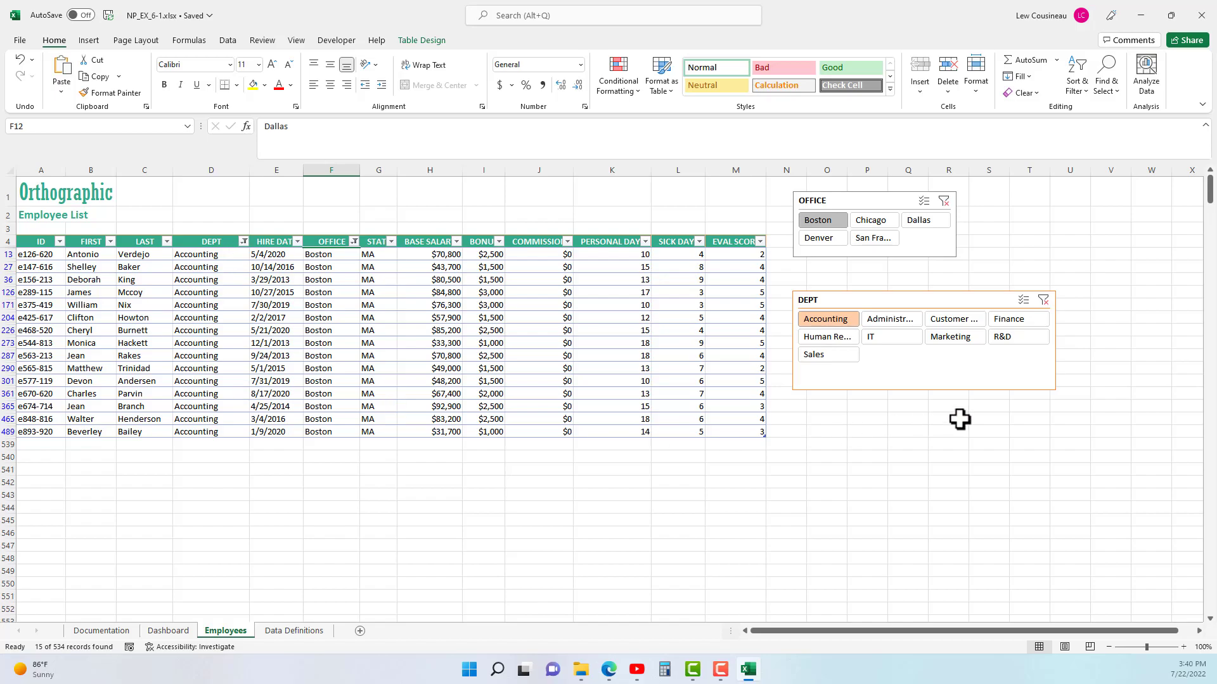
ctrl+click(900, 323)
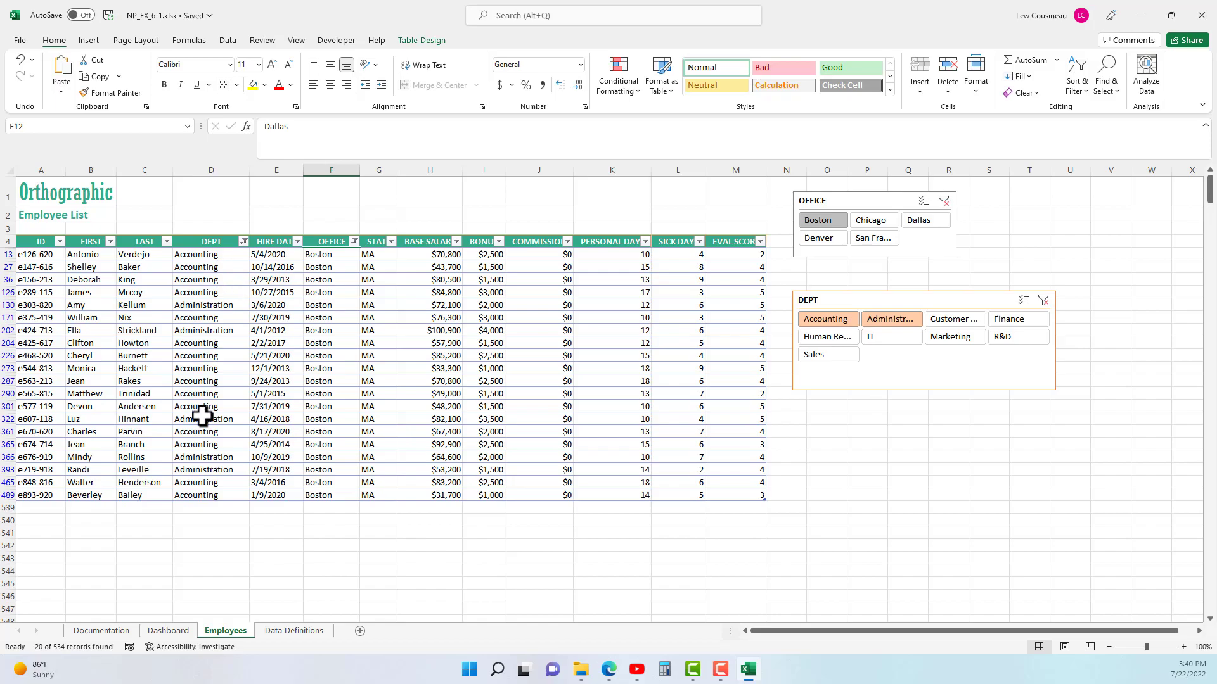
Clear the filters of both the OFFICE and DEPT slicers
click(943, 202)
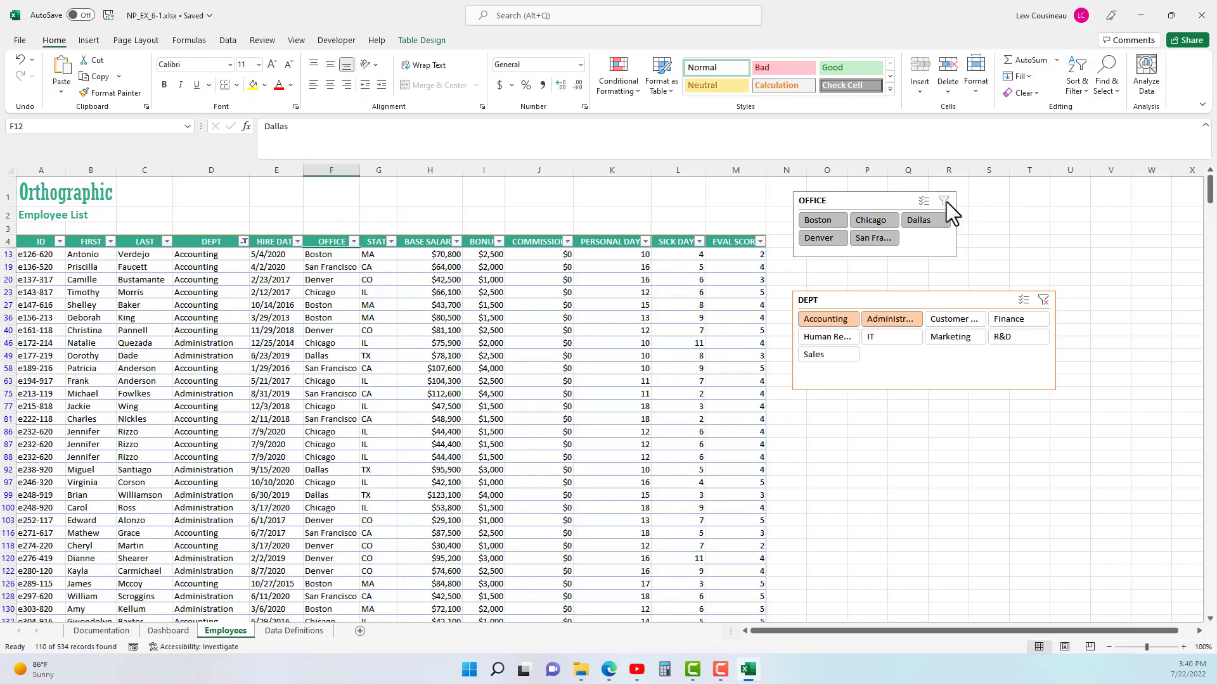
click(1044, 298)
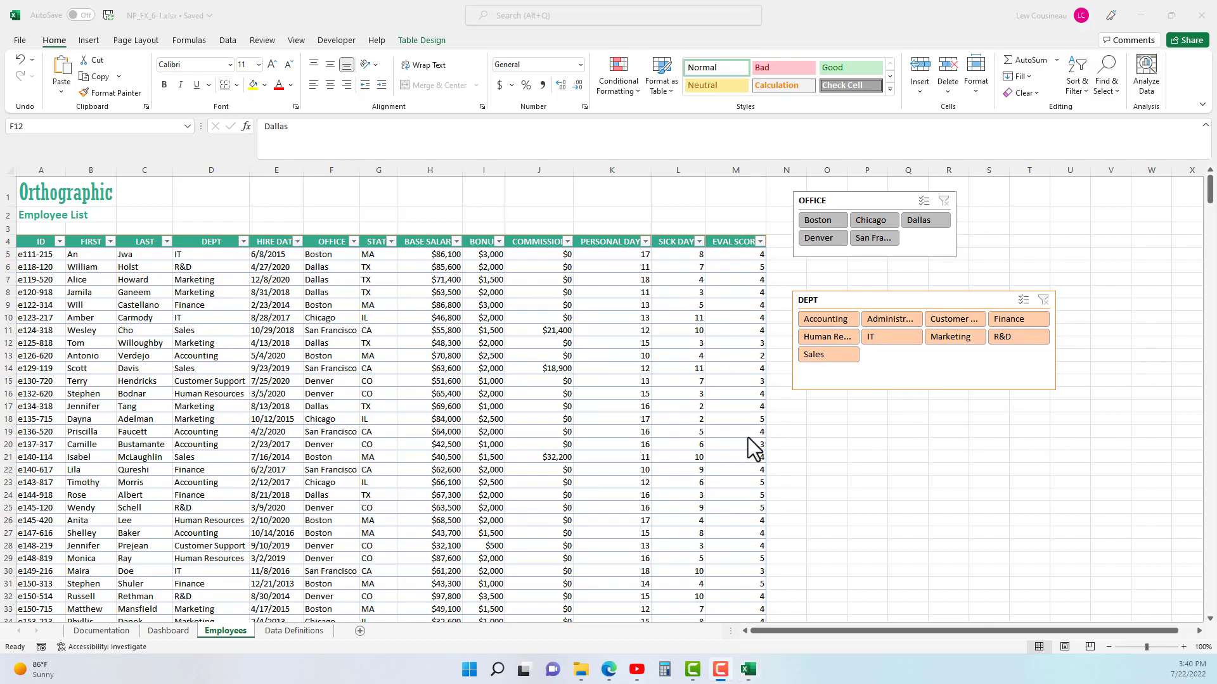
Insert a STATE slicer for the table and place it below the DEPT slicer
click(240, 93)
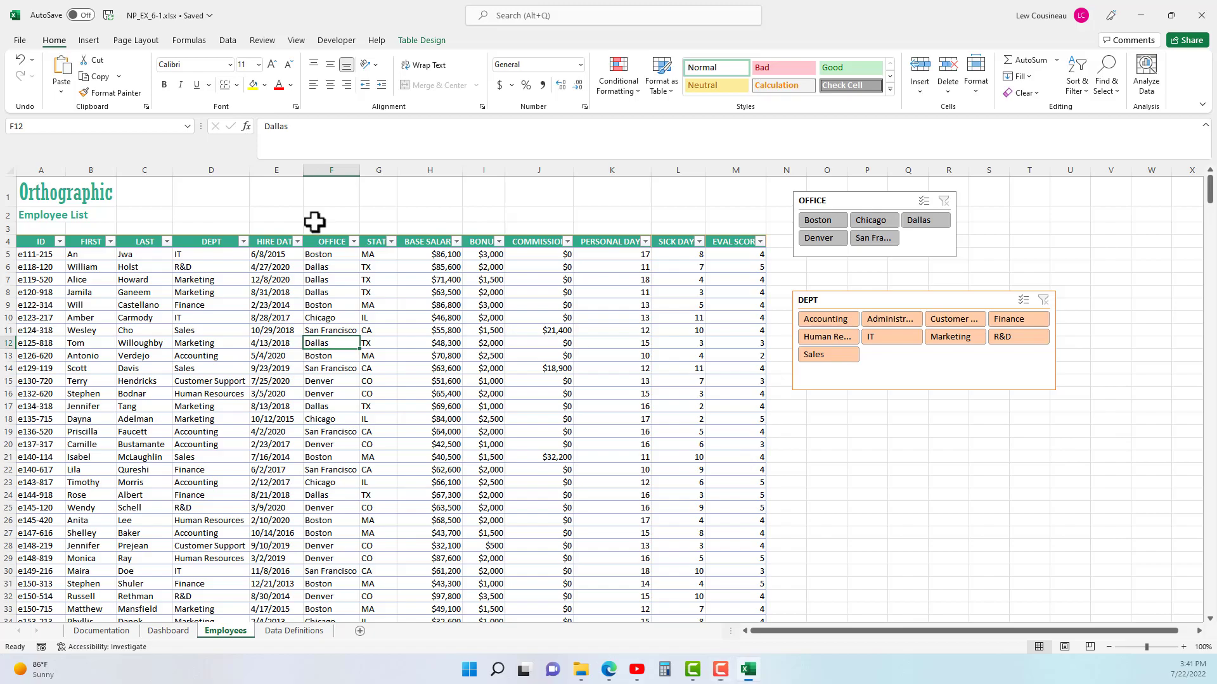
click(421, 40)
click(204, 75)
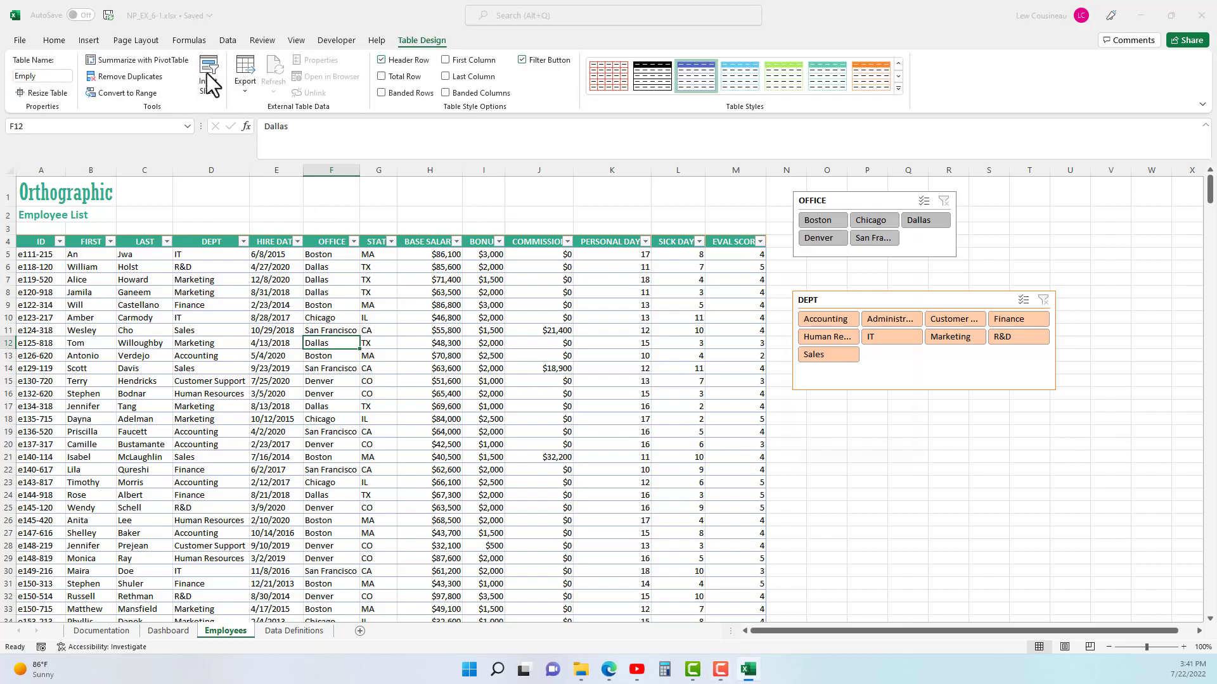
click(812, 301)
click(799, 299)
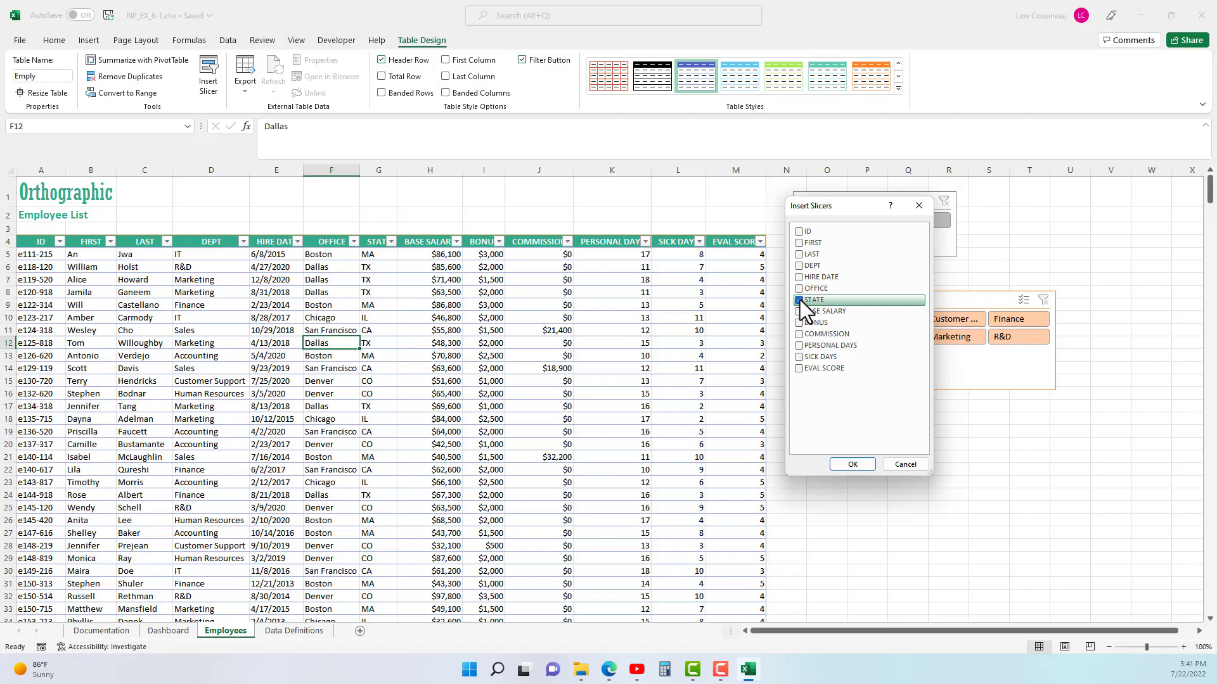
click(853, 468)
drag(586, 335, 891, 413)
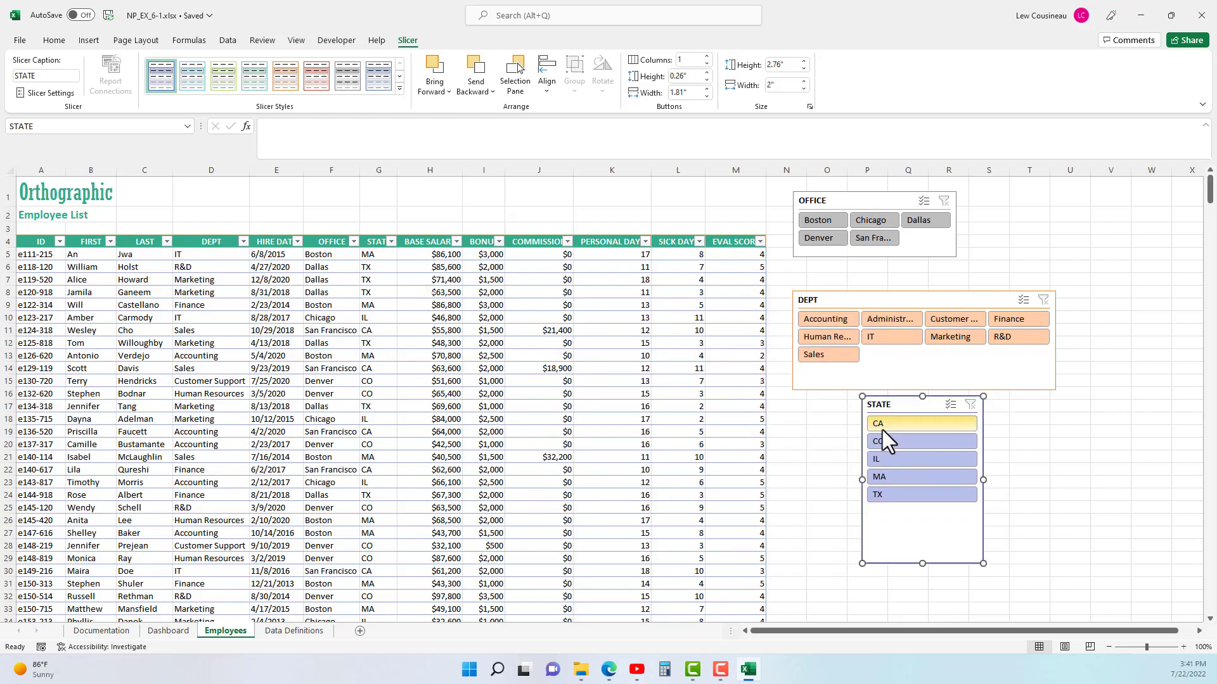